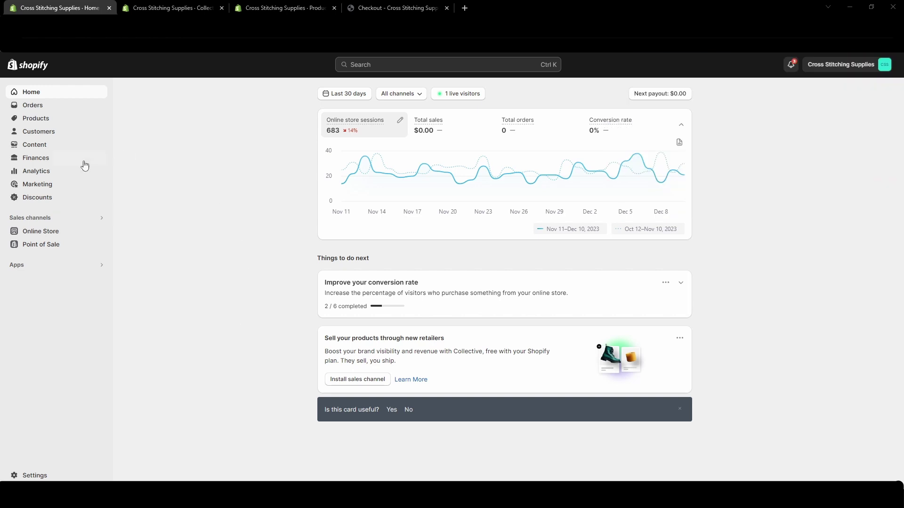
- From the Discounts list, begin a new discount to show the discount-type chooser
{"action": "left_click", "coordinate": [51, 199]}
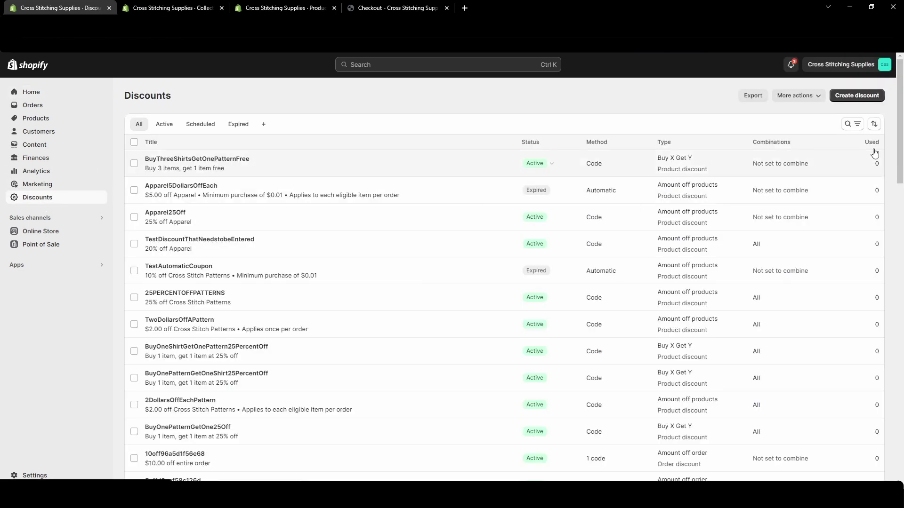
{"action": "left_click", "coordinate": [865, 101]}
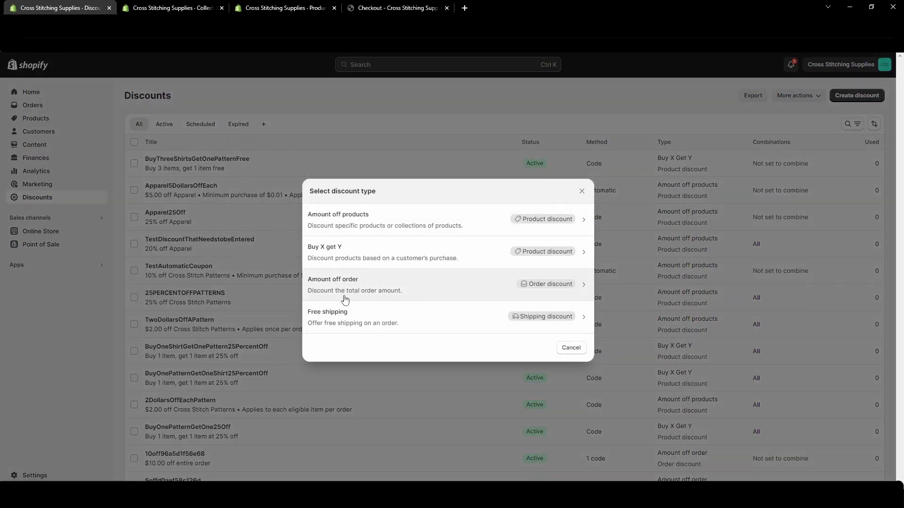
- Choose an Amount off order discount with a Minimum purchase amount ($) requirement
{"action": "left_click", "coordinate": [397, 293]}
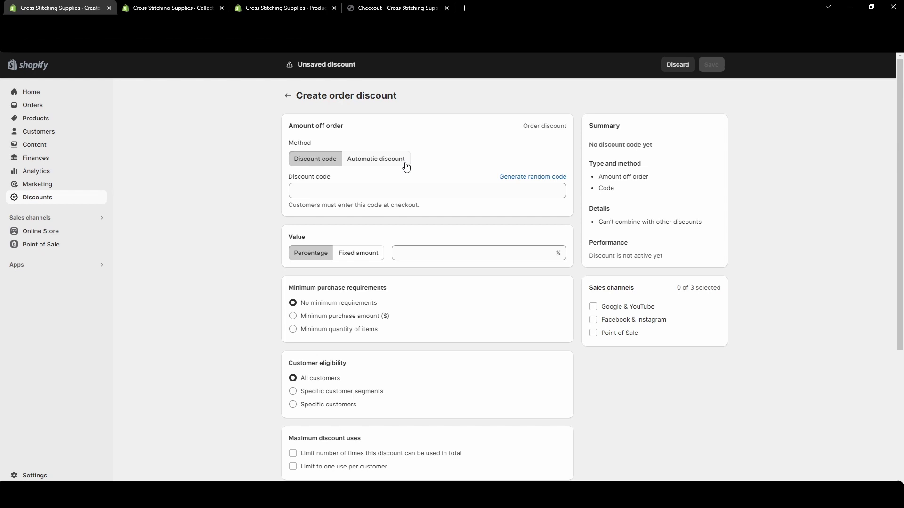
{"action": "key", "text": "Down"}
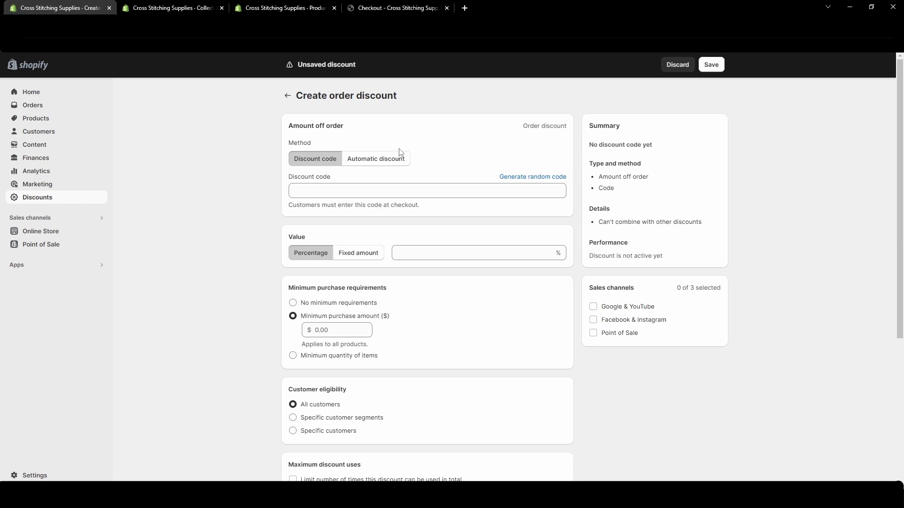
{"action": "left_click", "coordinate": [362, 190]}
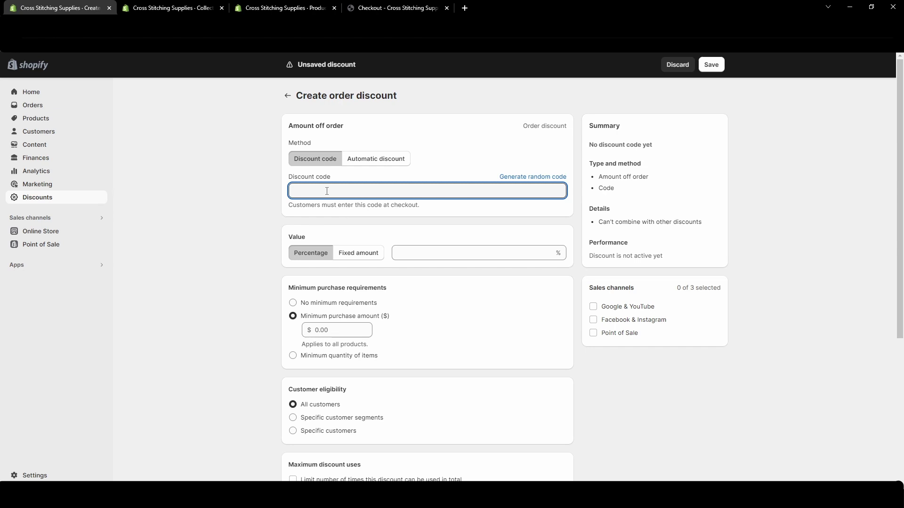
- Enter the code 25PercentOffOrderOver100 and a 25% percentage value
{"action": "type", "text": "25PercentO"}
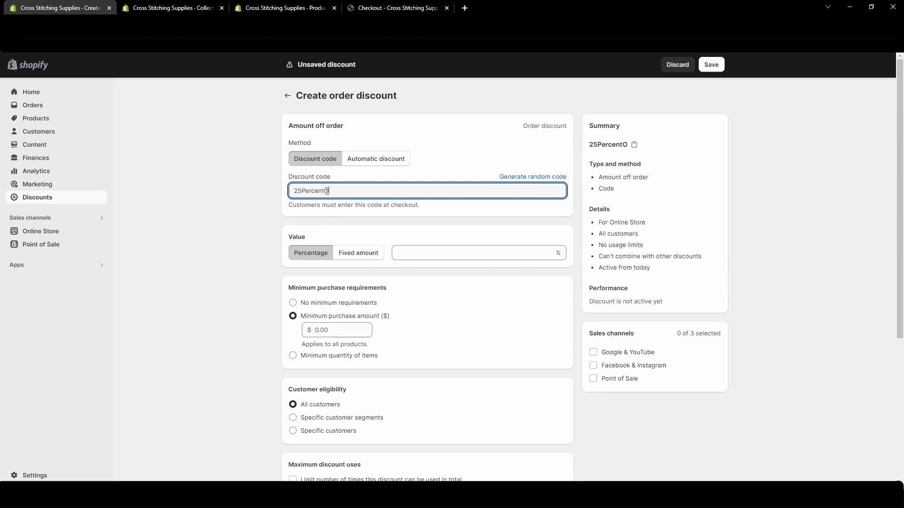
{"action": "type", "text": "ffOrderOver100"}
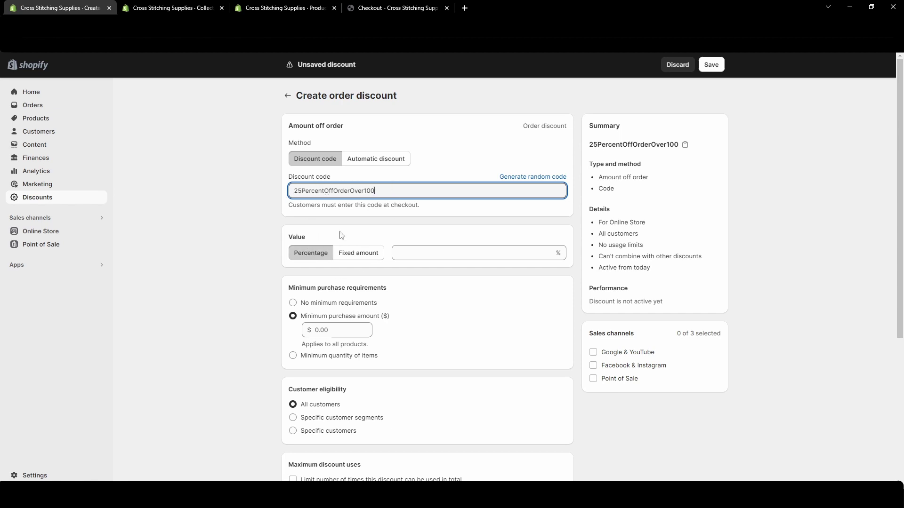
{"action": "left_click", "coordinate": [458, 252]}
{"action": "type", "text": "25"}
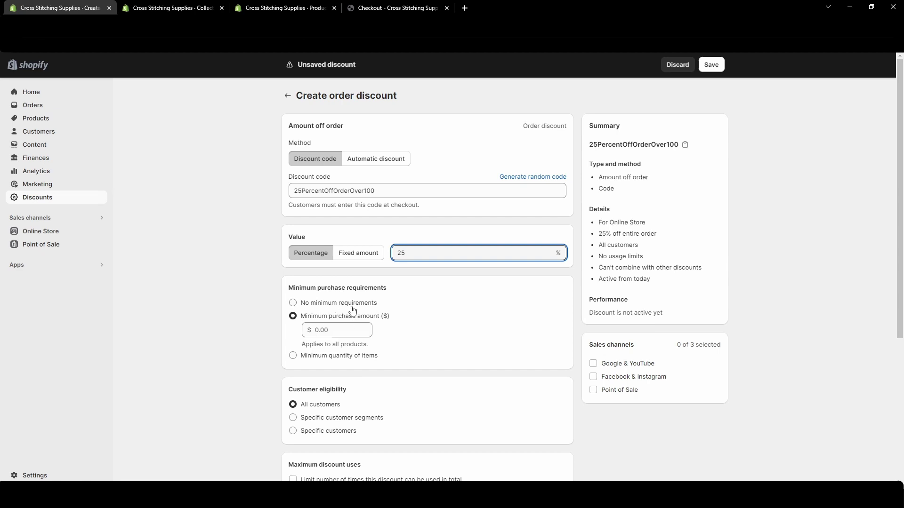
- Enter a $100.00 minimum purchase amount
{"action": "left_click", "coordinate": [331, 334]}
{"action": "type", "text": "100"}
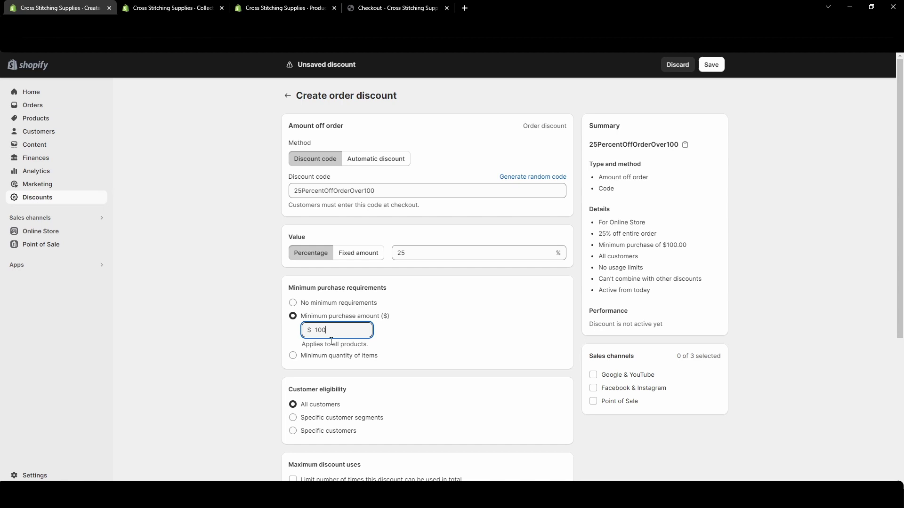
{"action": "left_click", "coordinate": [239, 341]}
{"action": "left_click_drag", "start_coordinate": [376, 348], "coordinate": [259, 346]}
{"action": "left_click", "coordinate": [248, 343]}
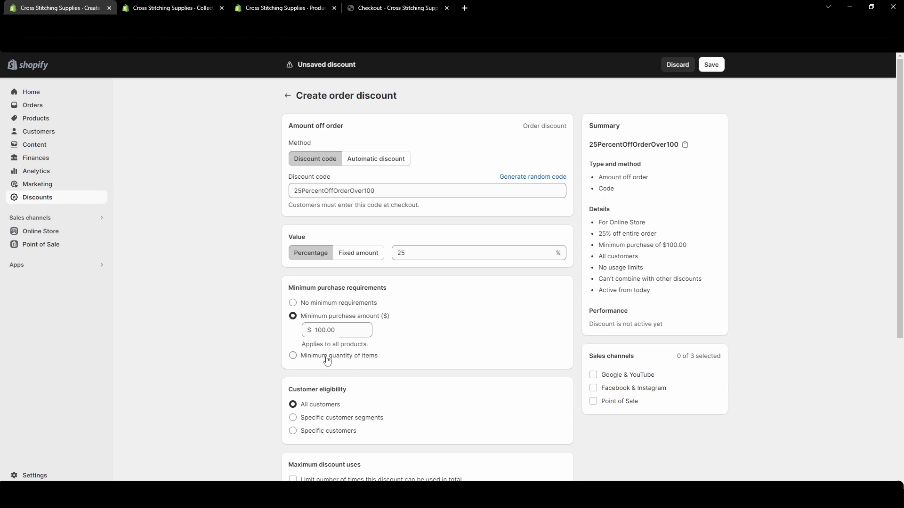
- Briefly try a minimum quantity of 15 items, then revert to minimum purchase amount
{"action": "left_click", "coordinate": [292, 356]}
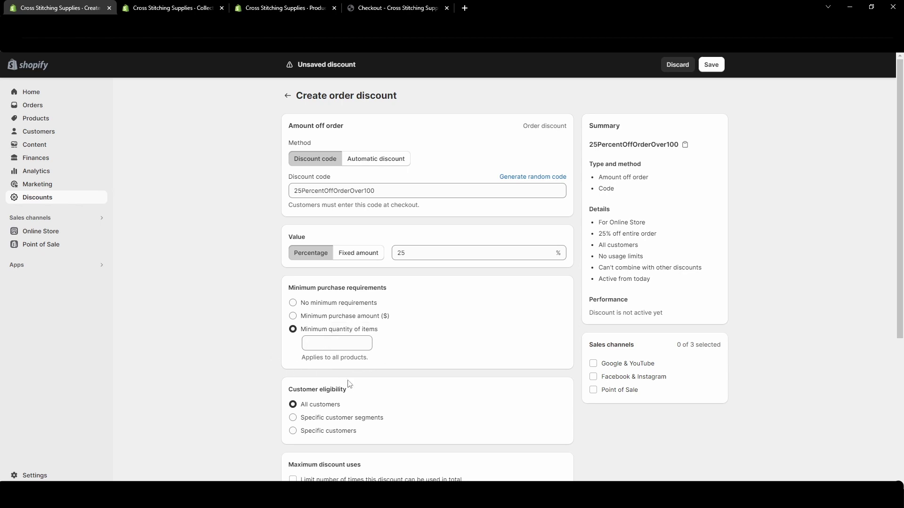
{"action": "left_click", "coordinate": [357, 341]}
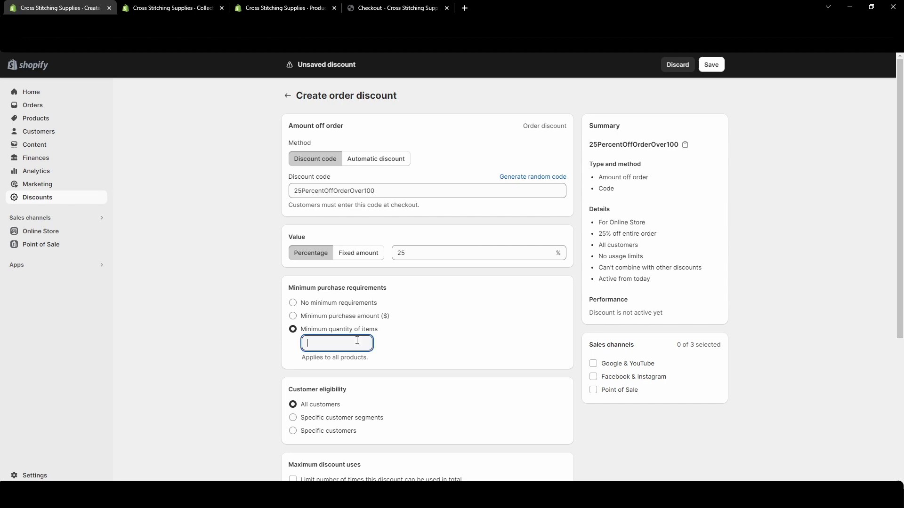
{"action": "type", "text": "15"}
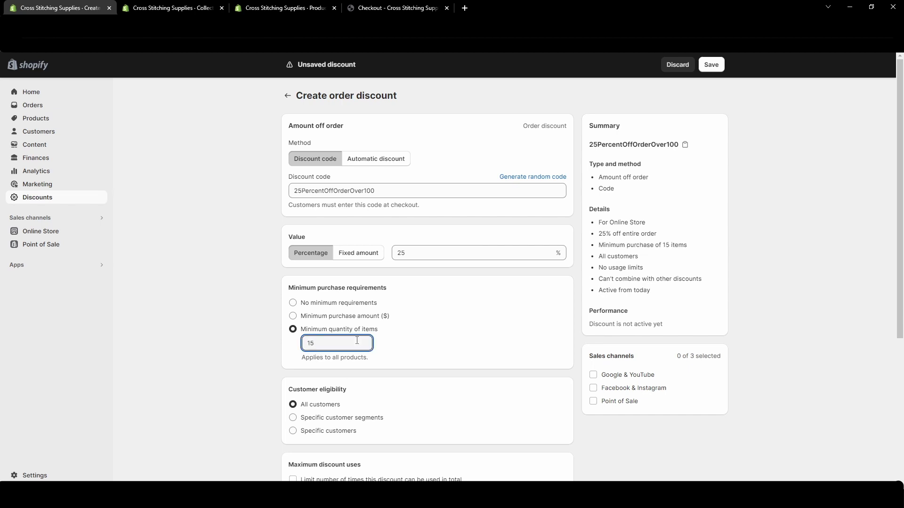
{"action": "left_click", "coordinate": [293, 316]}
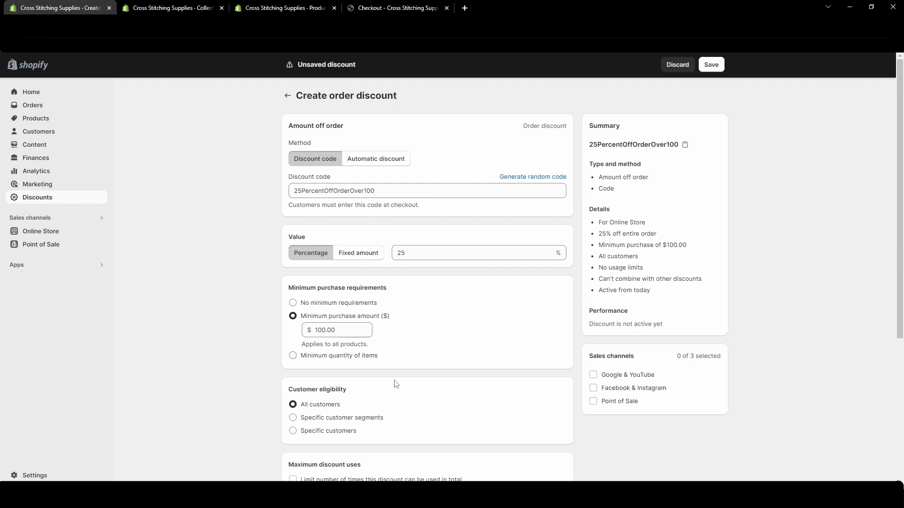
{"action": "scroll", "coordinate": [395, 384], "scroll_direction": "down", "scroll_amount": 2}
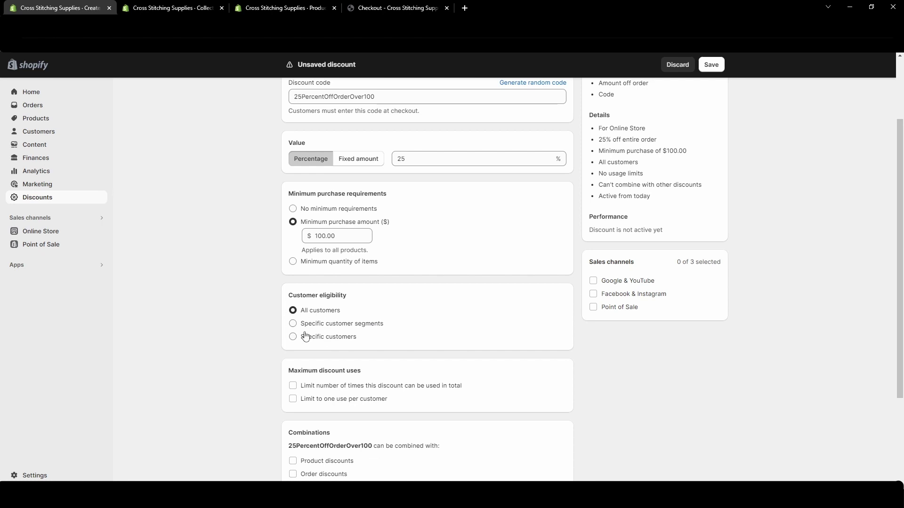
{"action": "scroll", "coordinate": [369, 385], "scroll_direction": "down", "scroll_amount": 1}
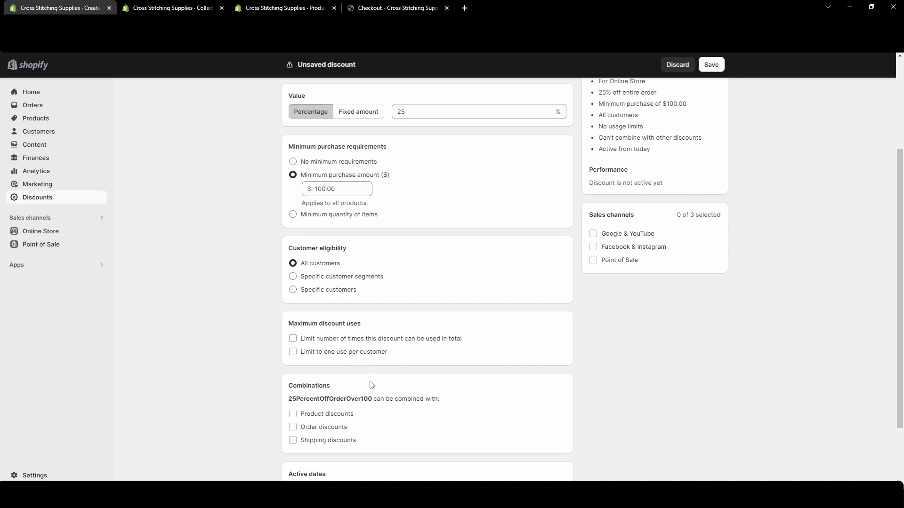
{"action": "left_click", "coordinate": [293, 338]}
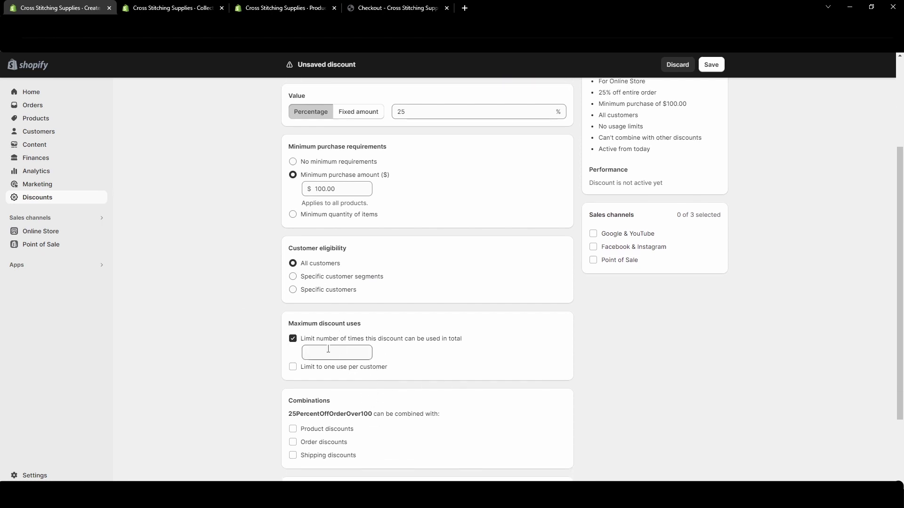
{"action": "left_click", "coordinate": [359, 355]}
{"action": "type", "text": "100"}
{"action": "left_click", "coordinate": [293, 367]}
{"action": "left_click", "coordinate": [292, 367]}
{"action": "left_click", "coordinate": [293, 339]}
{"action": "scroll", "coordinate": [377, 419], "scroll_direction": "down", "scroll_amount": 1}
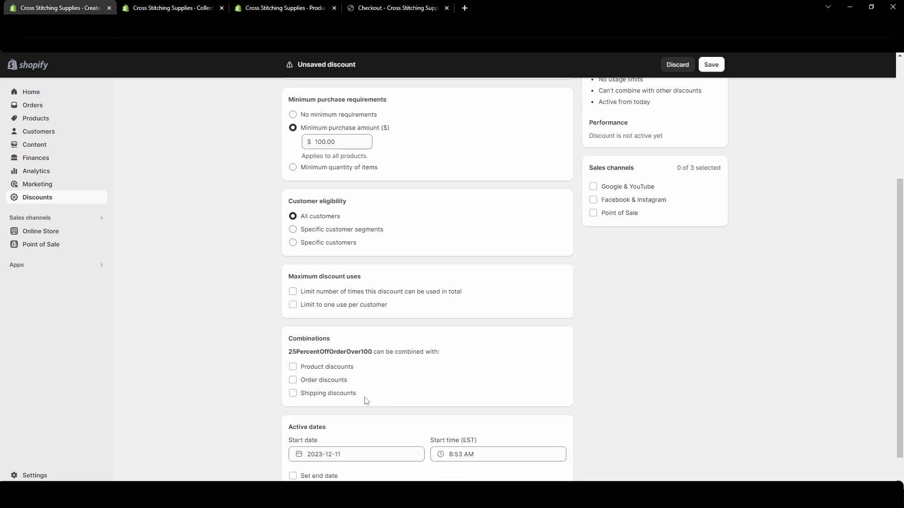
{"action": "scroll", "coordinate": [244, 382], "scroll_direction": "down", "scroll_amount": 1}
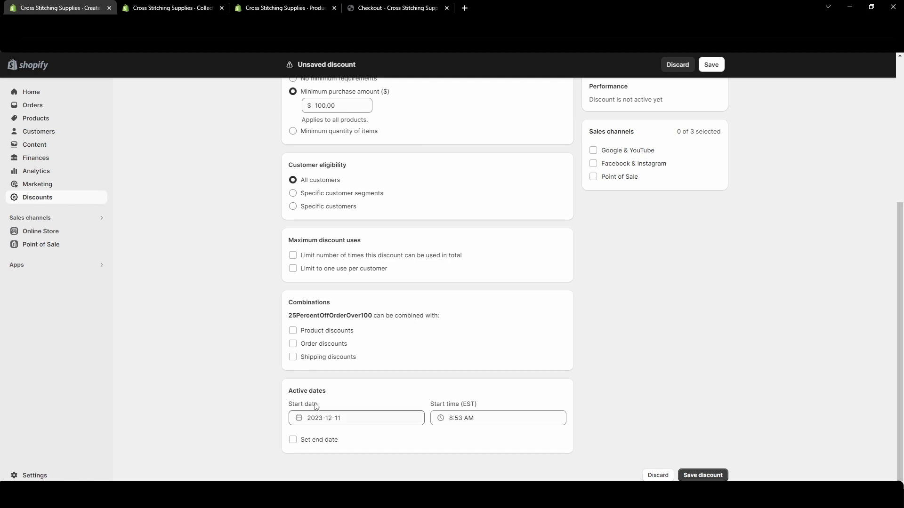
- Set an end date of 2023-12-11 8:53 AM and save the discount
{"action": "left_click", "coordinate": [322, 440]}
{"action": "scroll", "coordinate": [409, 405], "scroll_direction": "down", "scroll_amount": 2}
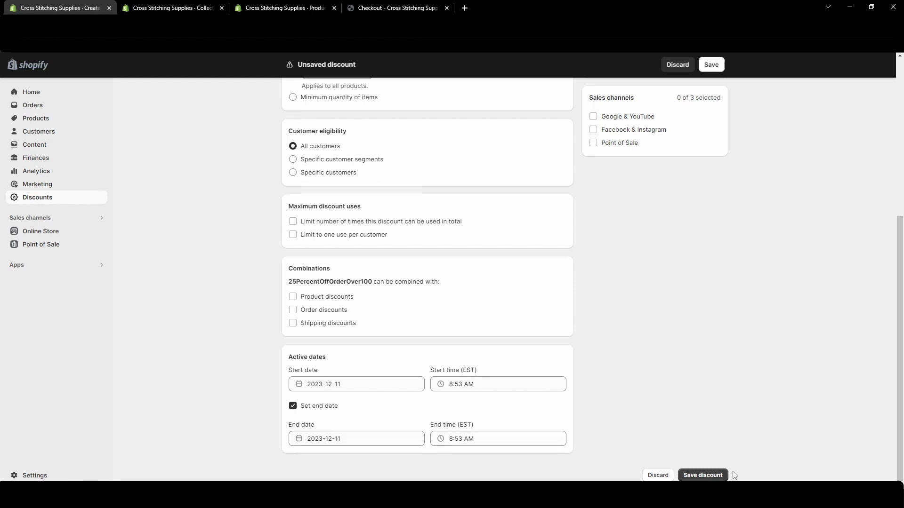
{"action": "left_click", "coordinate": [702, 475]}
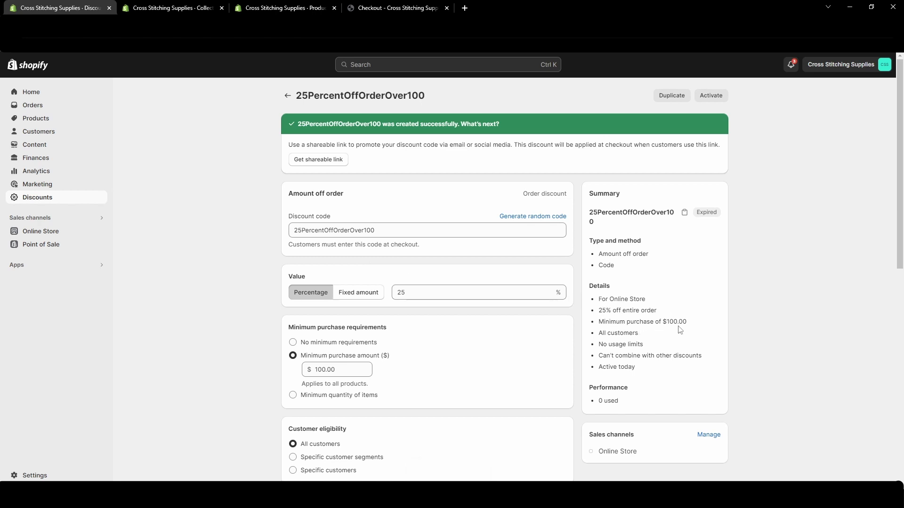
{"action": "left_click", "coordinate": [394, 231]}
{"action": "key", "text": "ctrl+a"}
{"action": "key", "text": "ctrl+c"}
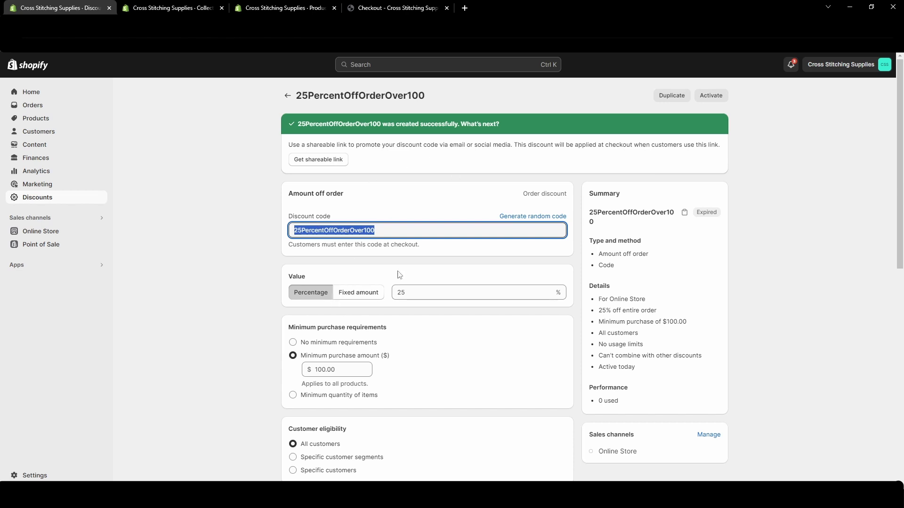
{"action": "left_click", "coordinate": [324, 160]}
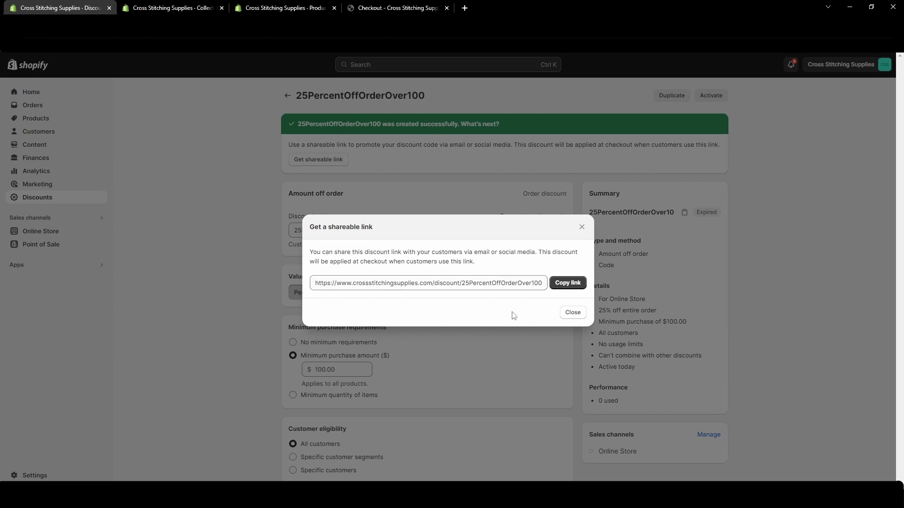
{"action": "left_click", "coordinate": [573, 313]}
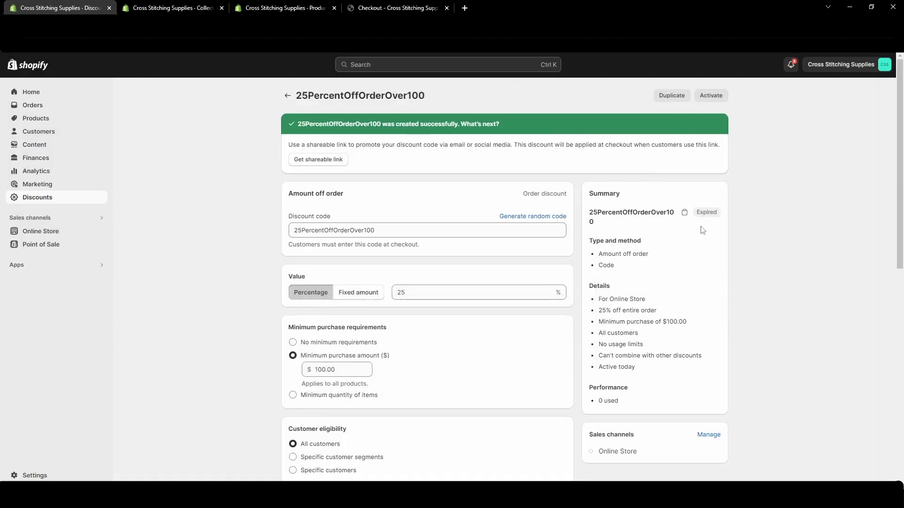
- Remove the end date and save so the discount is active with no expiry
{"action": "scroll", "coordinate": [678, 226], "scroll_direction": "down", "scroll_amount": 8}
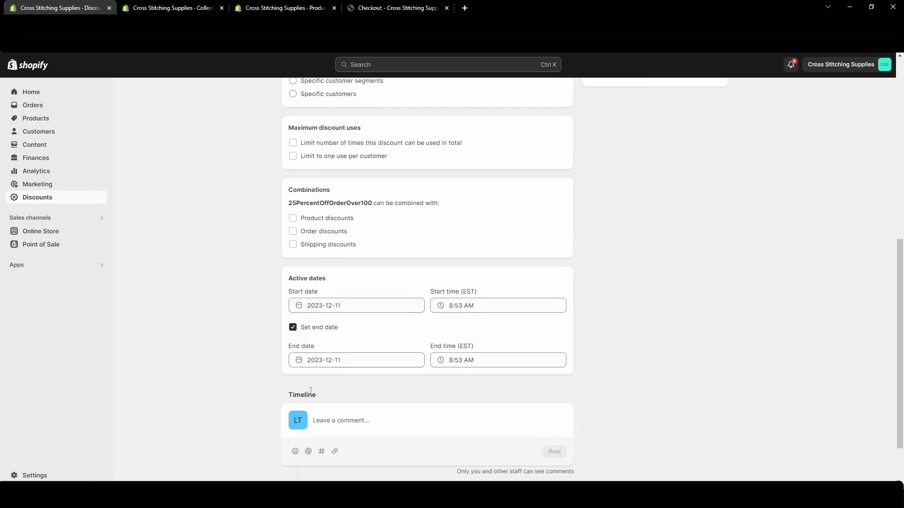
{"action": "left_click", "coordinate": [292, 327]}
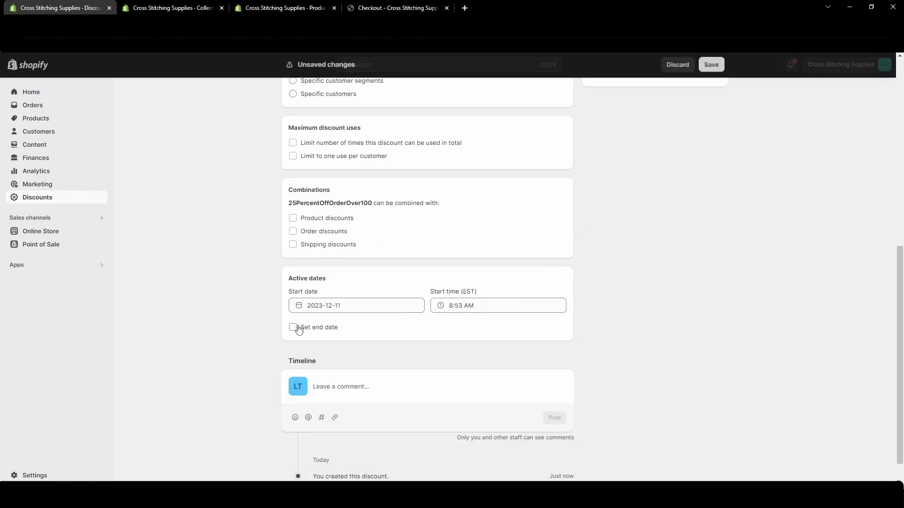
{"action": "left_click", "coordinate": [711, 65]}
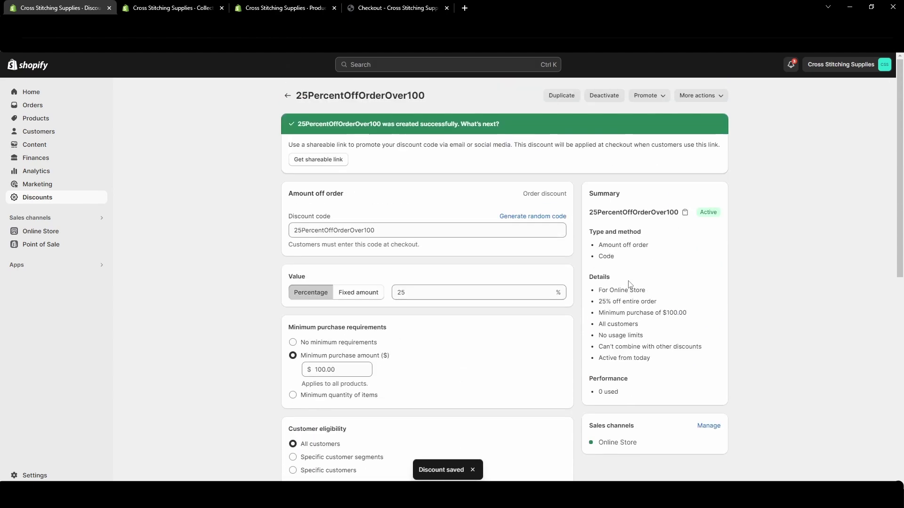
- View the discount's shareable link under Promote, then close it
{"action": "left_click", "coordinate": [663, 97]}
{"action": "left_click", "coordinate": [656, 116]}
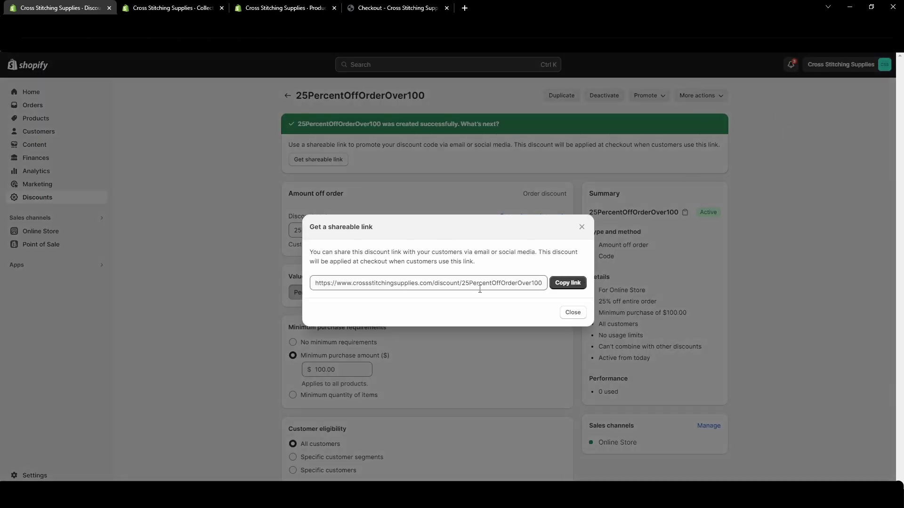
{"action": "left_click", "coordinate": [582, 227]}
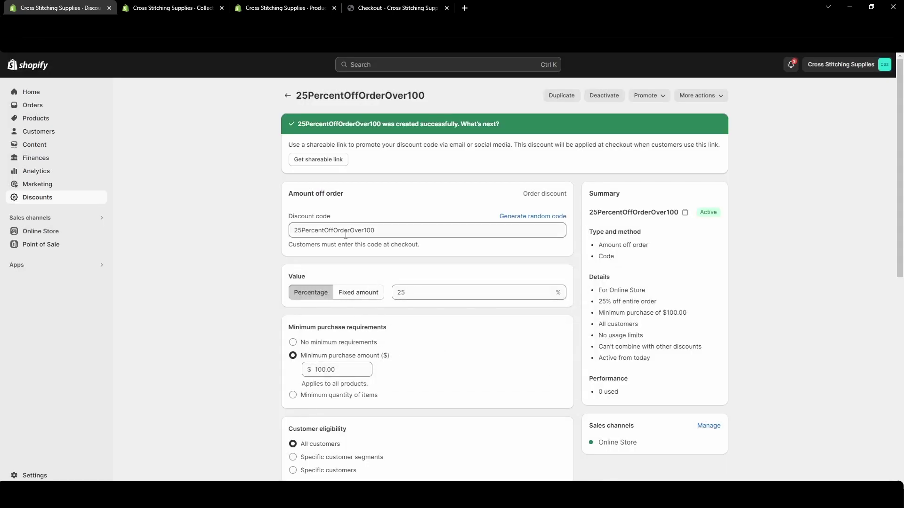
{"action": "left_click", "coordinate": [417, 10]}
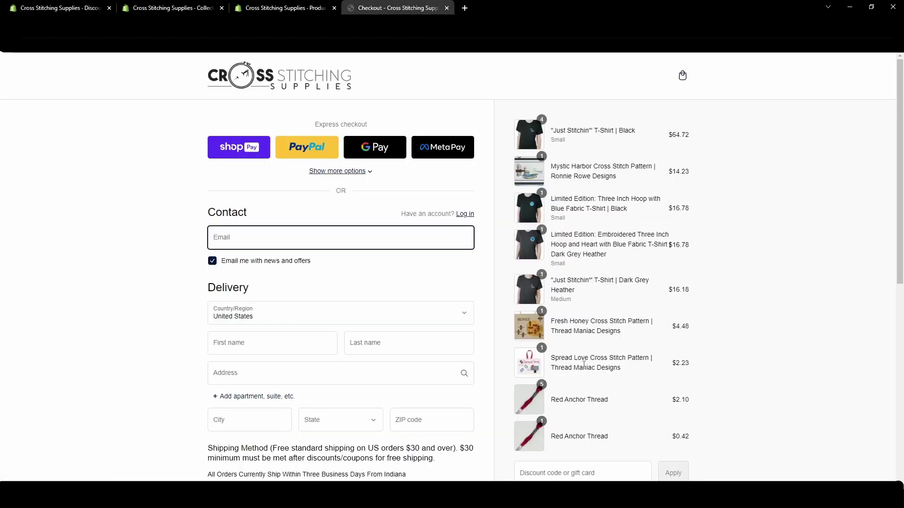
{"action": "scroll", "coordinate": [678, 337], "scroll_direction": "down", "scroll_amount": 2}
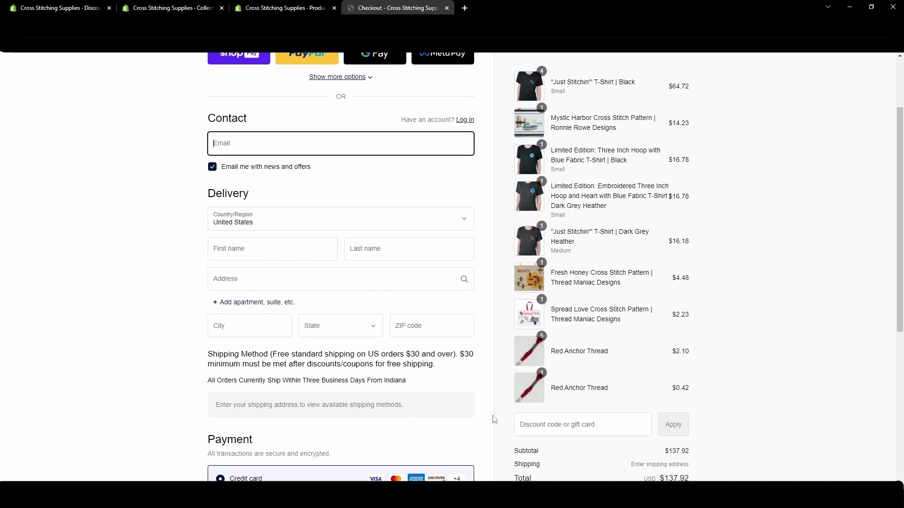
{"action": "left_click", "coordinate": [529, 429]}
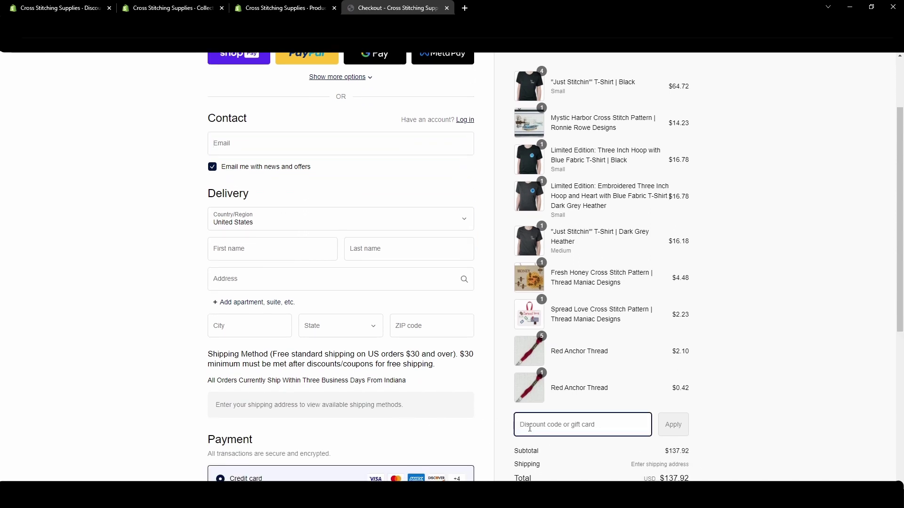
{"action": "key", "text": "ctrl+v"}
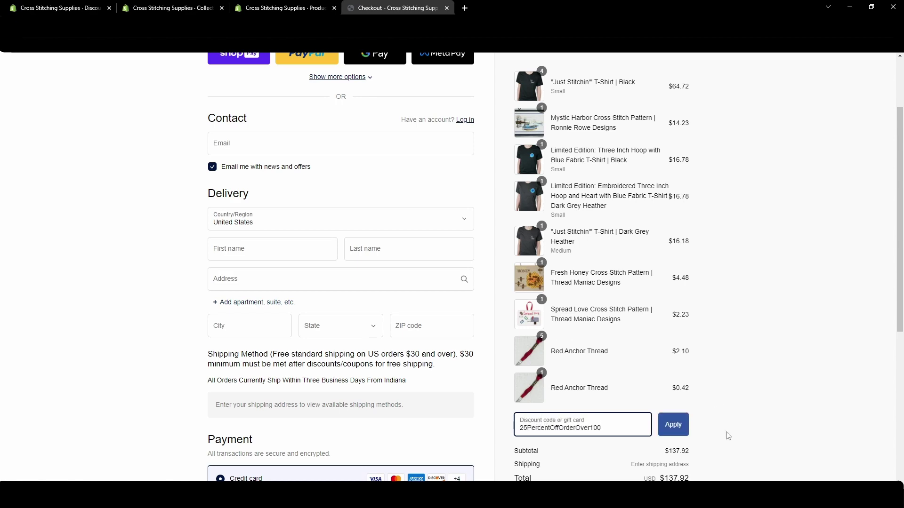
{"action": "left_click", "coordinate": [673, 426]}
{"action": "scroll", "coordinate": [687, 448], "scroll_direction": "down", "scroll_amount": 1}
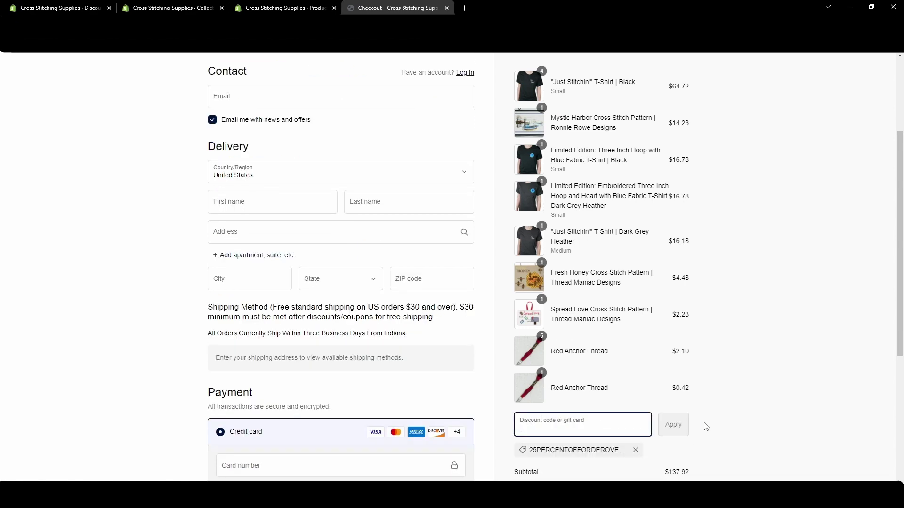
{"action": "scroll", "coordinate": [686, 449], "scroll_direction": "down", "scroll_amount": 5}
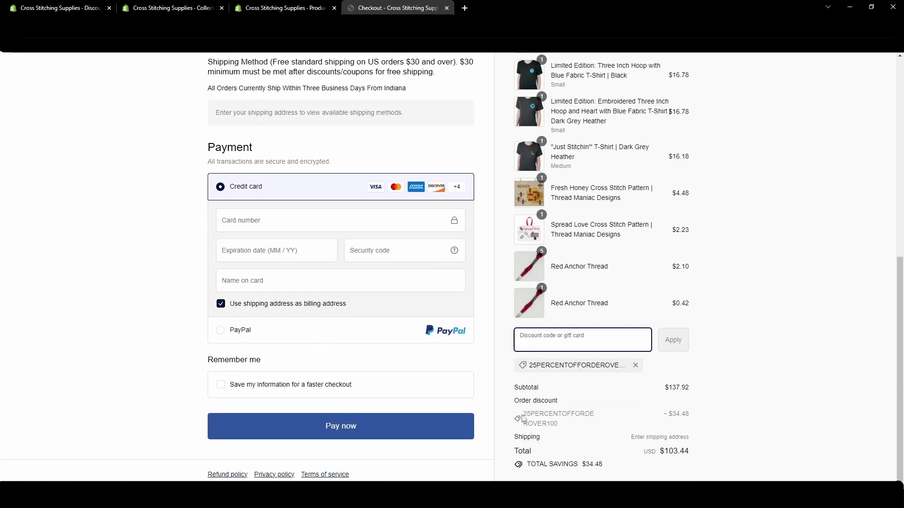
{"action": "left_click_drag", "start_coordinate": [516, 402], "coordinate": [563, 405]}
{"action": "left_click", "coordinate": [567, 412]}
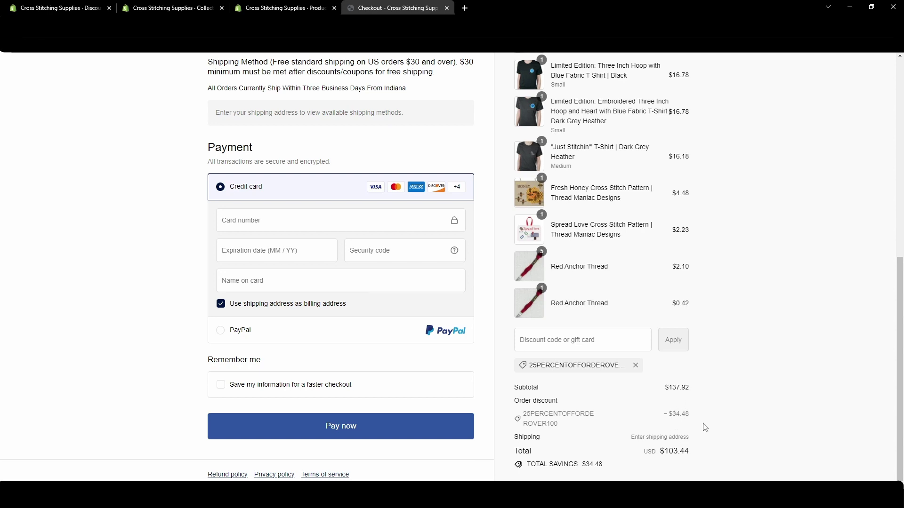
{"action": "left_click", "coordinate": [636, 366]}
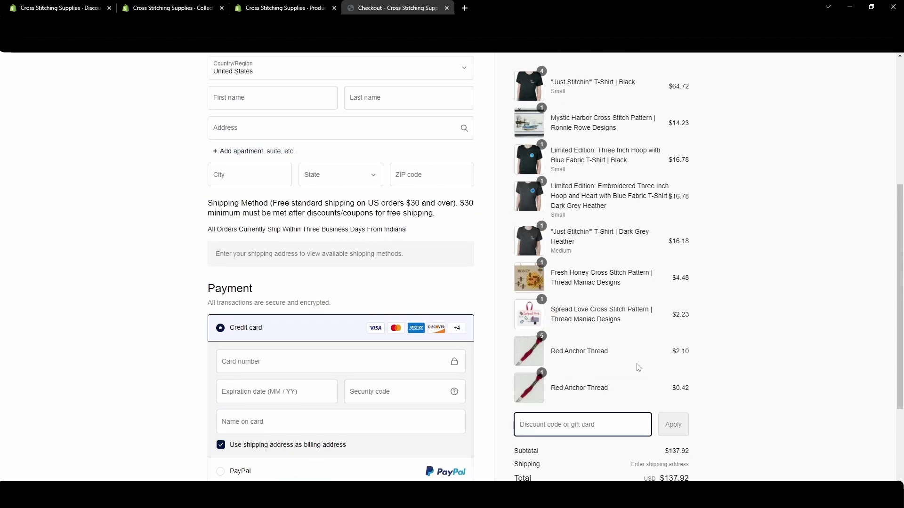
- Create a new Amount off order discount using the Automatic discount method
{"action": "left_click", "coordinate": [73, 7]}
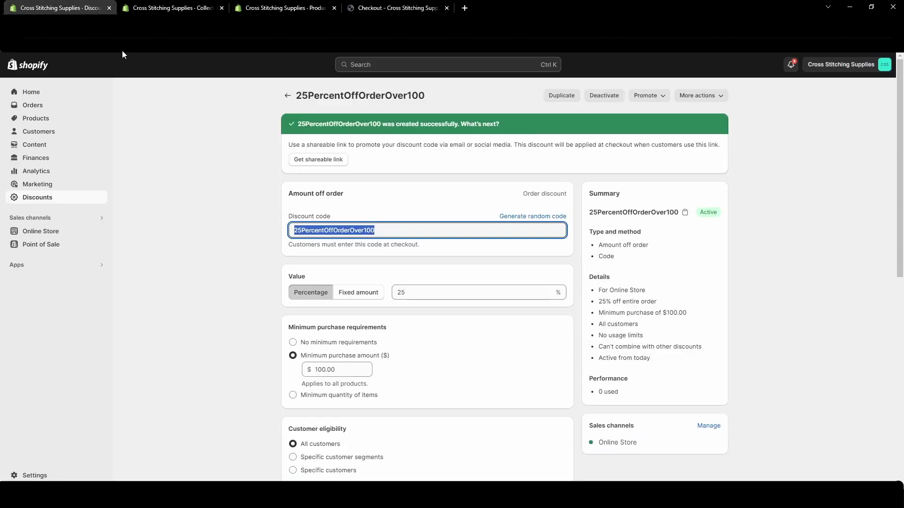
{"action": "left_click", "coordinate": [293, 95]}
{"action": "left_click", "coordinate": [858, 96]}
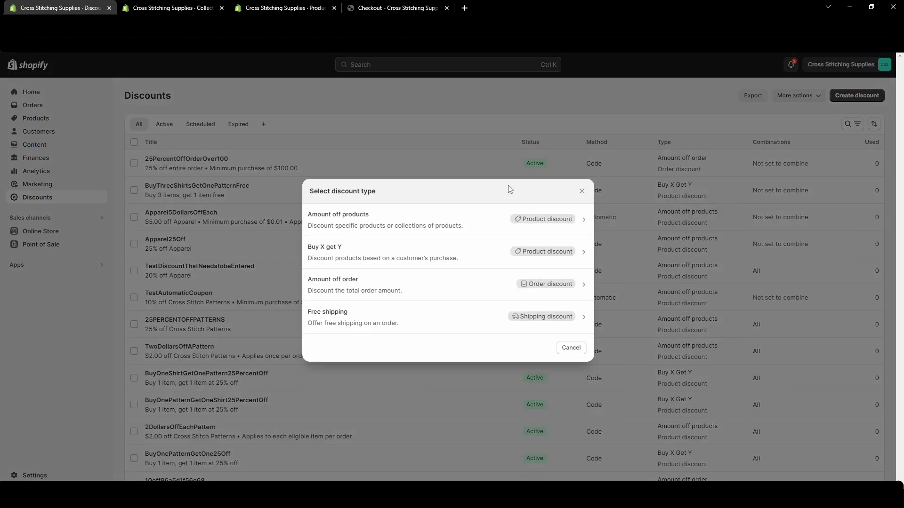
{"action": "left_click", "coordinate": [354, 292]}
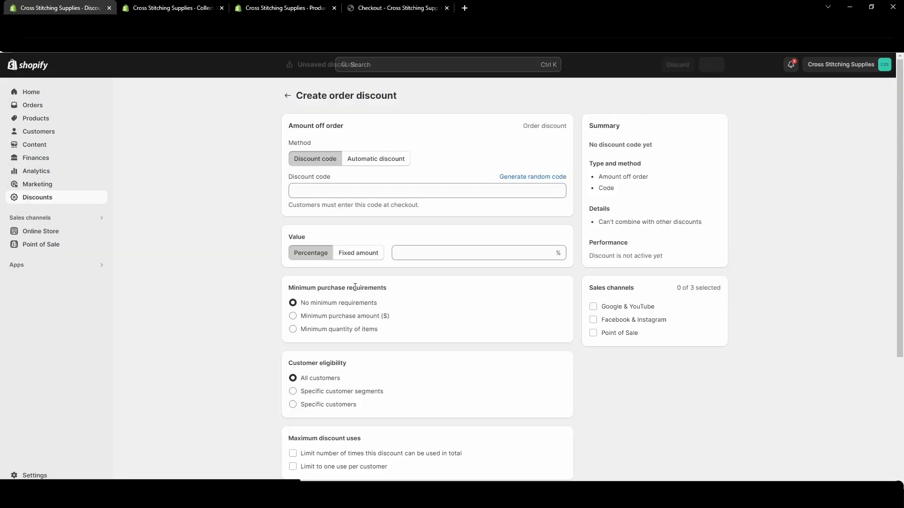
{"action": "left_click", "coordinate": [371, 160]}
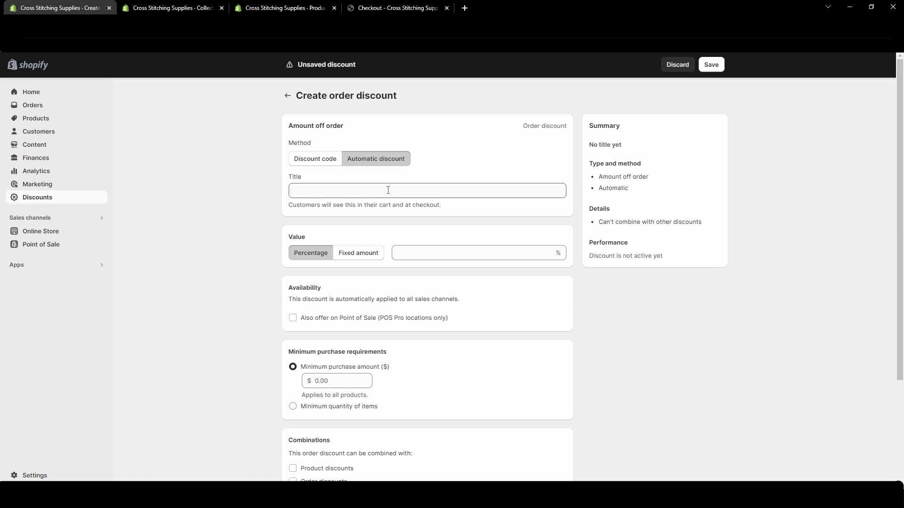
{"action": "left_click", "coordinate": [388, 190]}
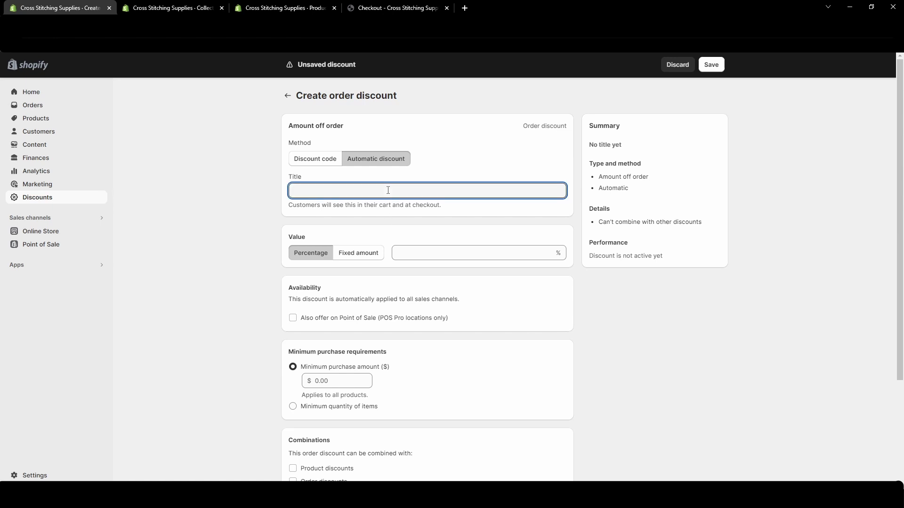
- Title it BuyFiveItemsGet10DollarsOffOrder with a fixed $10.00 off value
{"action": "type", "text": "Buy"}
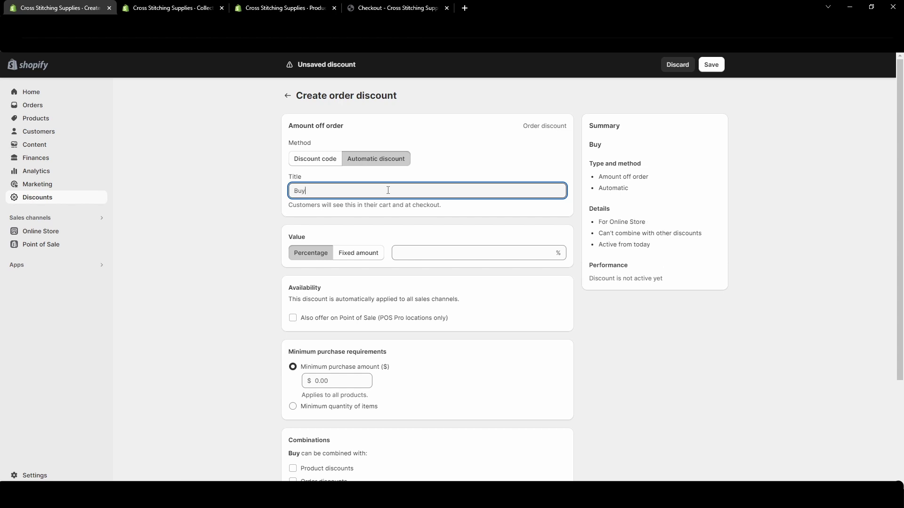
{"action": "type", "text": "FiveIte"}
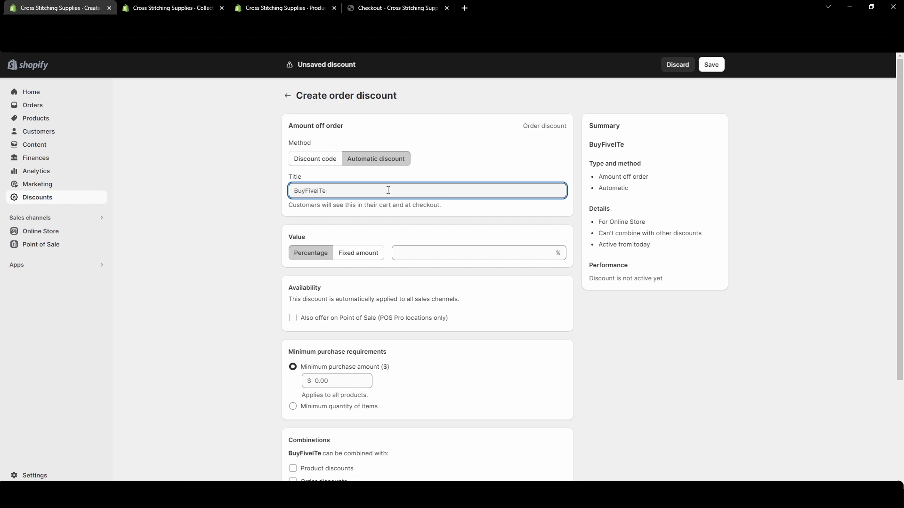
{"action": "type", "text": "msGet"}
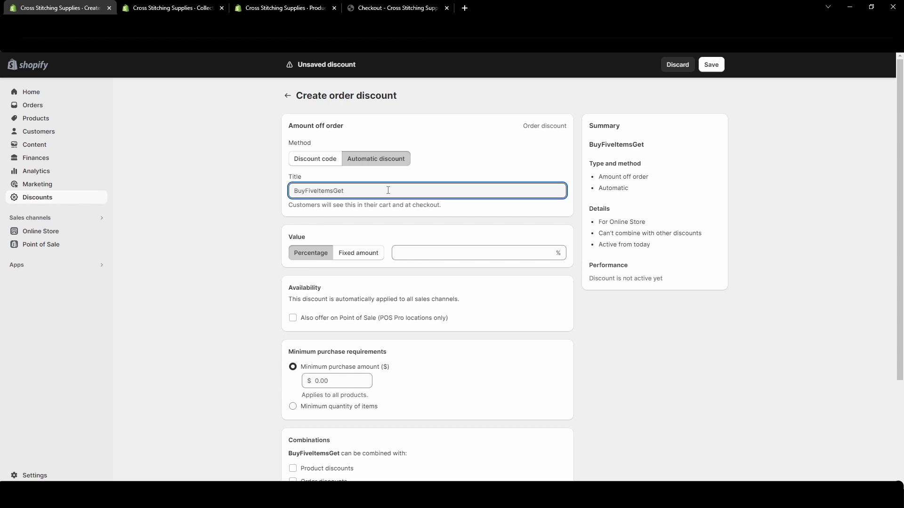
{"action": "type", "text": "10O"}
{"action": "type", "text": "ollars"}
{"action": "type", "text": "Off"}
{"action": "type", "text": "Order"}
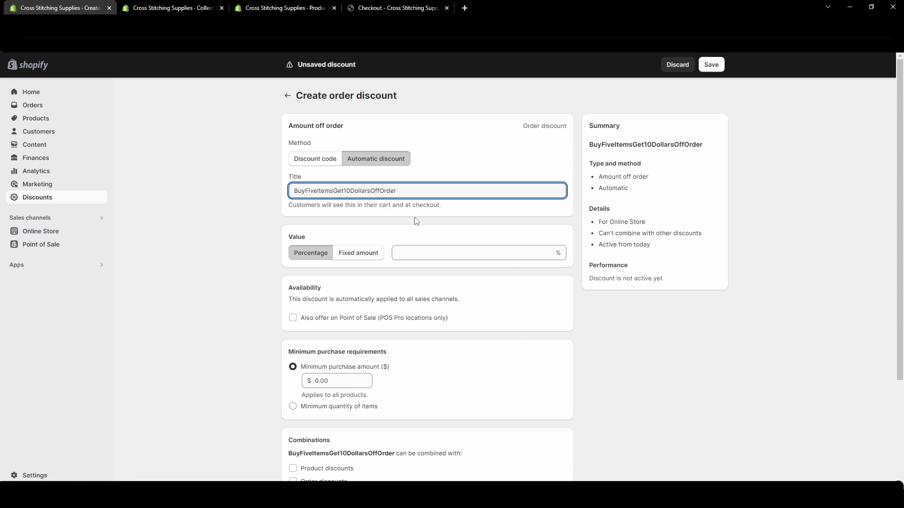
{"action": "left_click", "coordinate": [349, 254]}
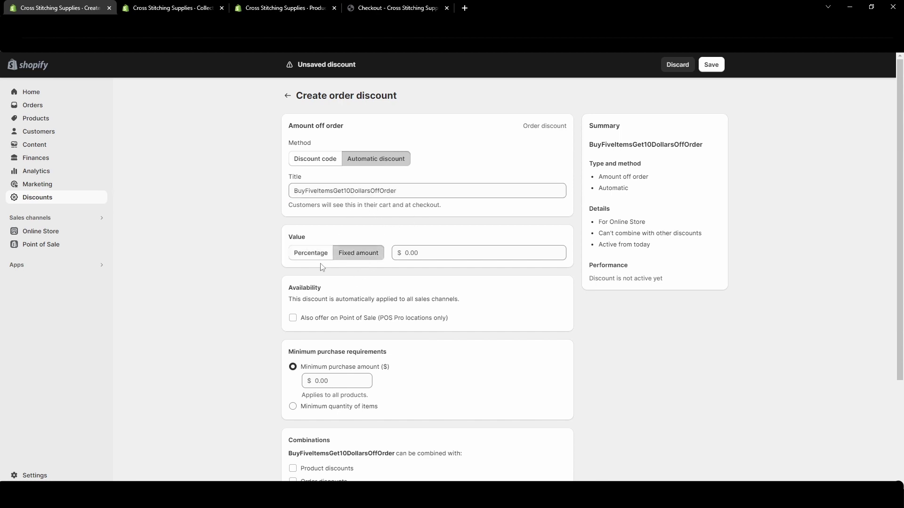
{"action": "left_click", "coordinate": [426, 256]}
{"action": "type", "text": "10"}
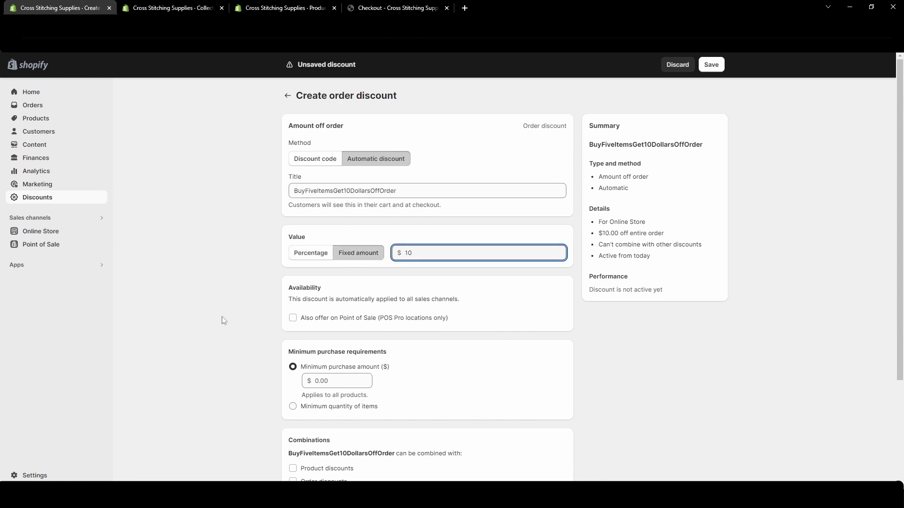
{"action": "left_click", "coordinate": [223, 321]}
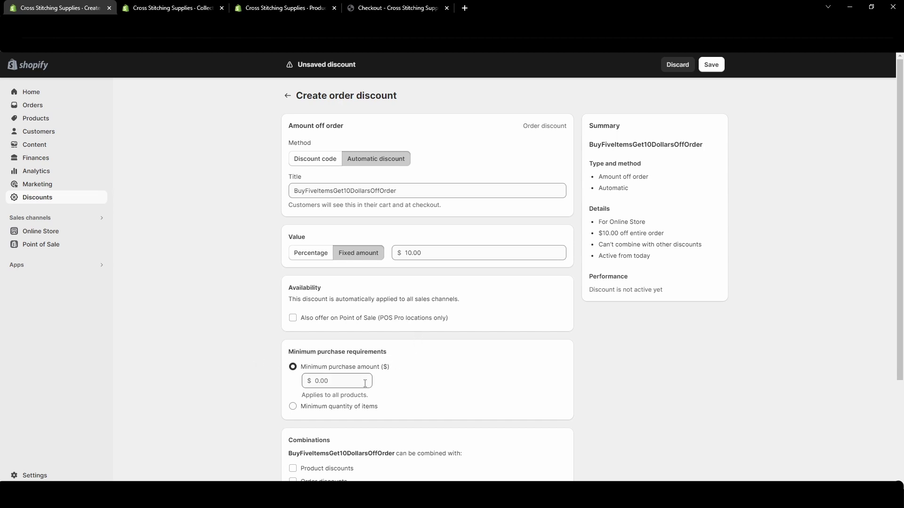
- Require a minimum of 5 items and save the automatic discount
{"action": "left_click", "coordinate": [292, 407]}
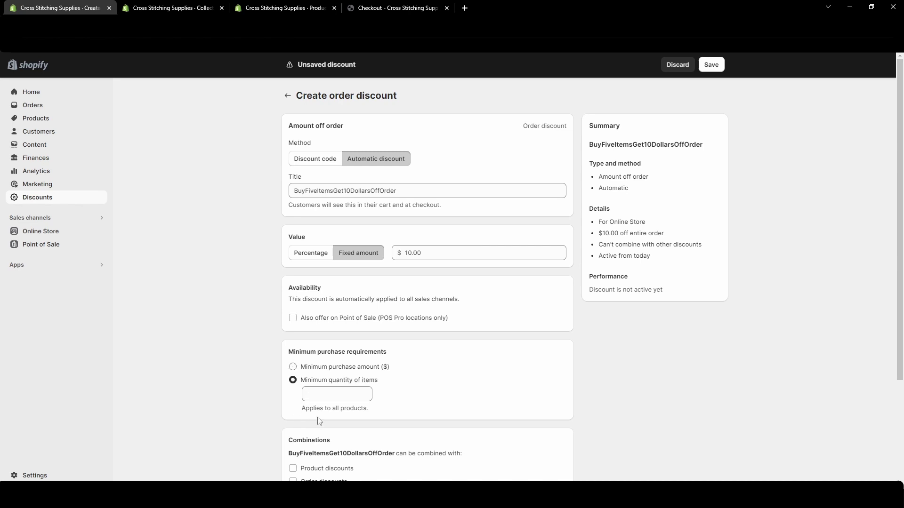
{"action": "left_click", "coordinate": [347, 392]}
{"action": "type", "text": "5"}
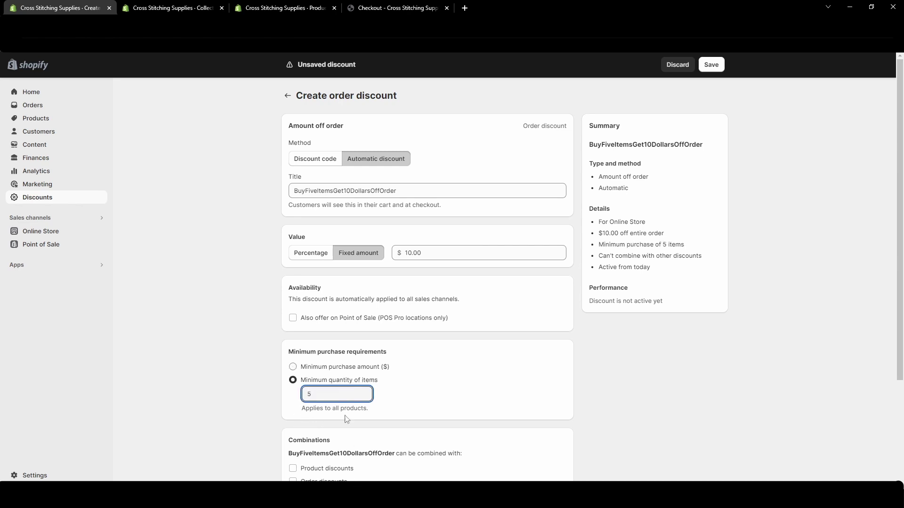
{"action": "scroll", "coordinate": [347, 406], "scroll_direction": "down", "scroll_amount": 3}
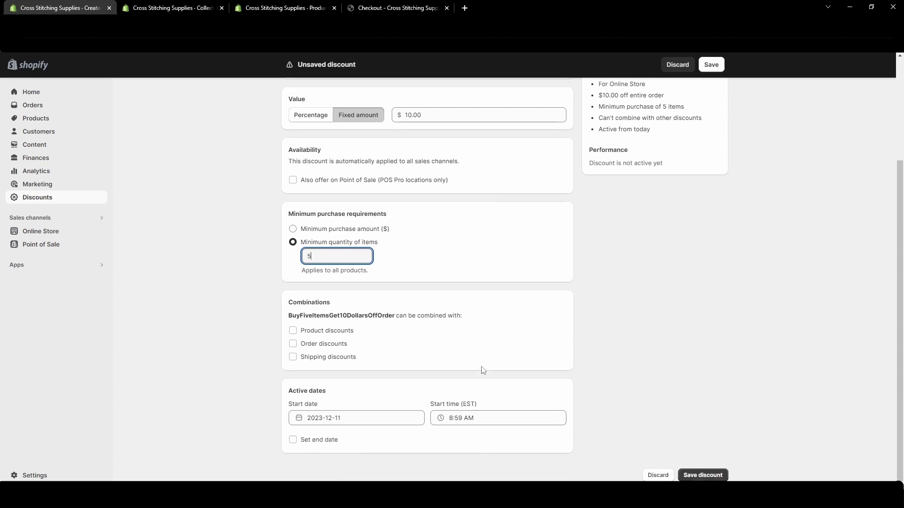
{"action": "scroll", "coordinate": [494, 441], "scroll_direction": "up", "scroll_amount": 3}
{"action": "left_click", "coordinate": [712, 65]}
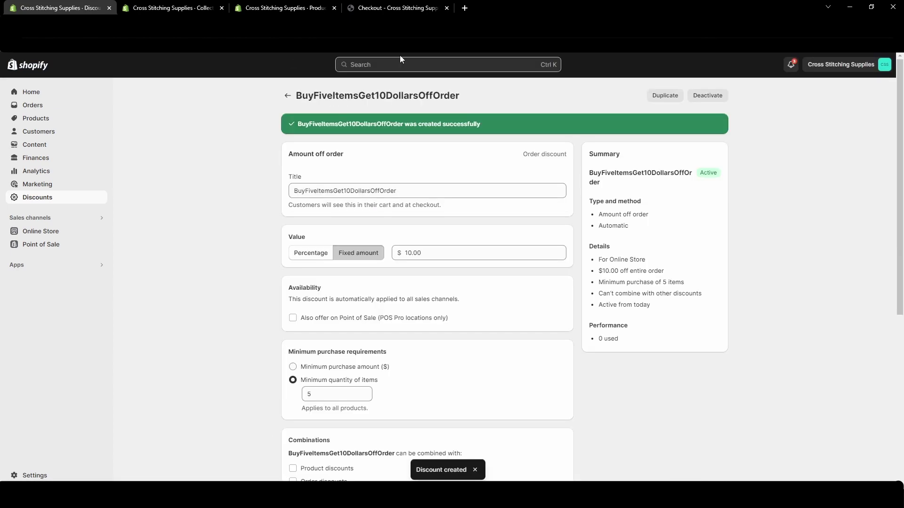
- Reload checkout and verify the −$10.00 discount gives a $127.92 total
{"action": "left_click", "coordinate": [397, 8]}
{"action": "key", "text": "F5"}
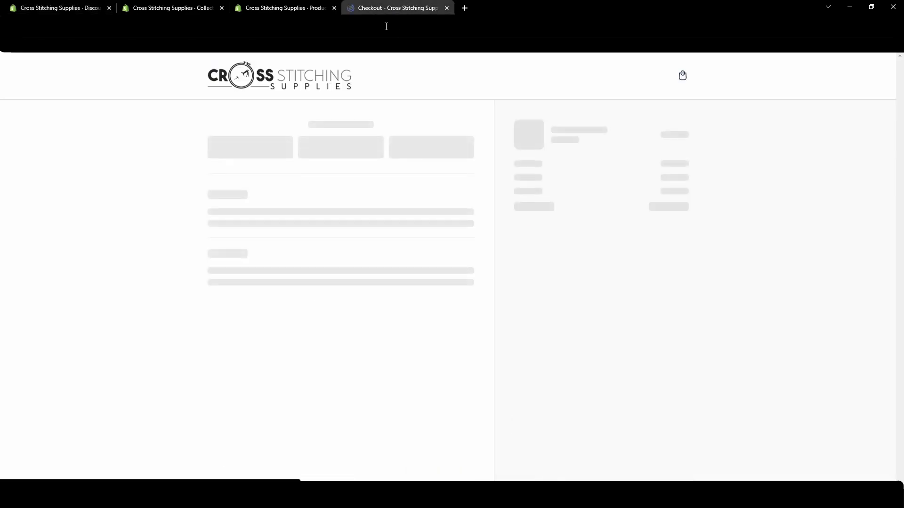
{"action": "scroll", "coordinate": [680, 408], "scroll_direction": "down", "scroll_amount": 3}
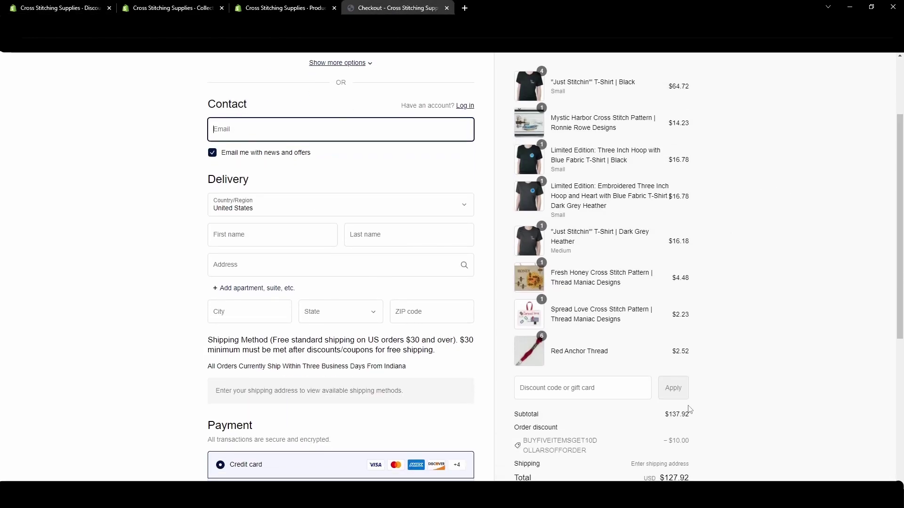
{"action": "scroll", "coordinate": [659, 419], "scroll_direction": "down", "scroll_amount": 1}
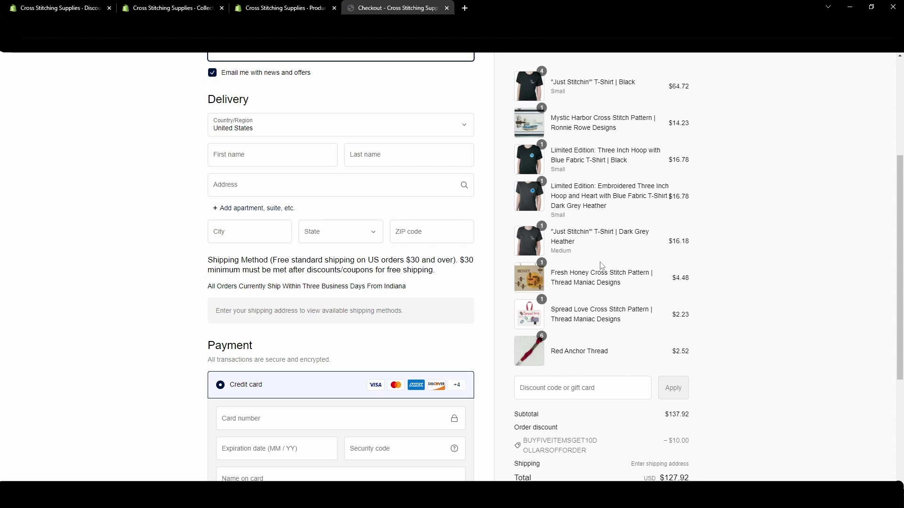
{"action": "left_click_drag", "start_coordinate": [699, 444], "coordinate": [648, 452]}
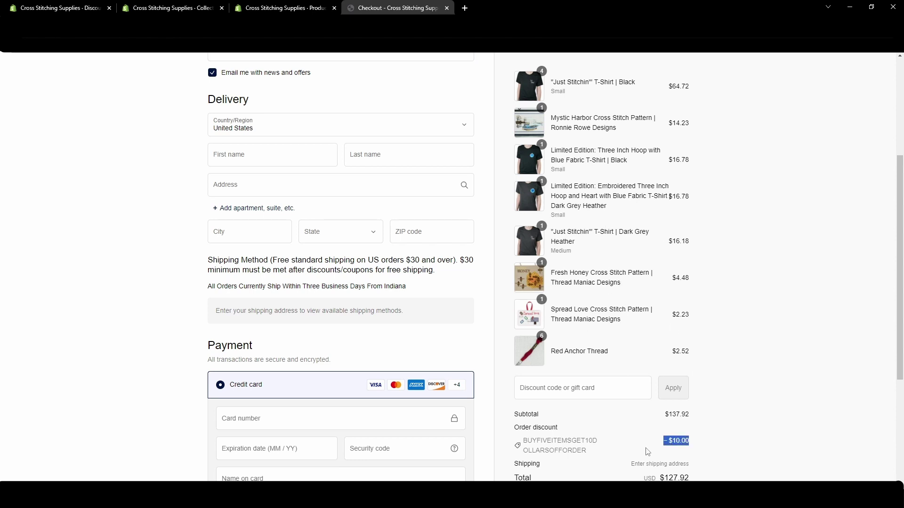
{"action": "left_click", "coordinate": [738, 414]}
{"action": "scroll", "coordinate": [738, 414], "scroll_direction": "down", "scroll_amount": 4}
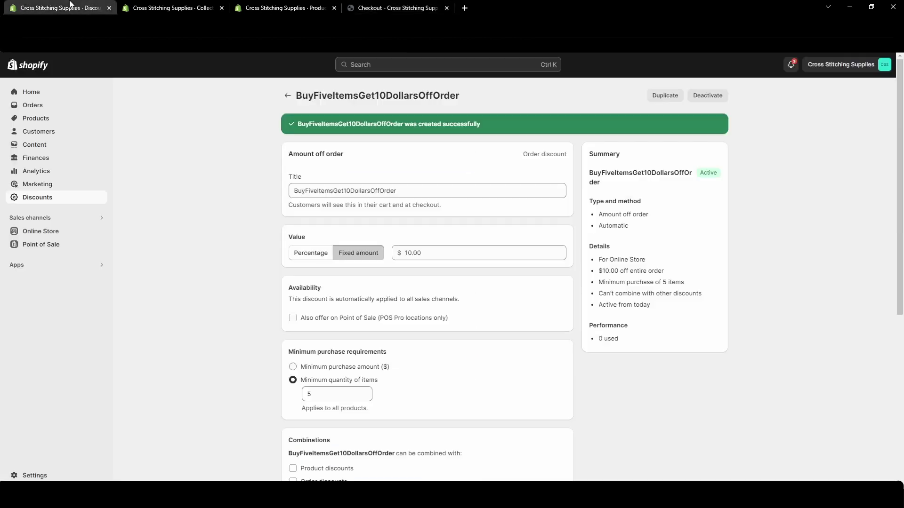
{"action": "left_click", "coordinate": [70, 5]}
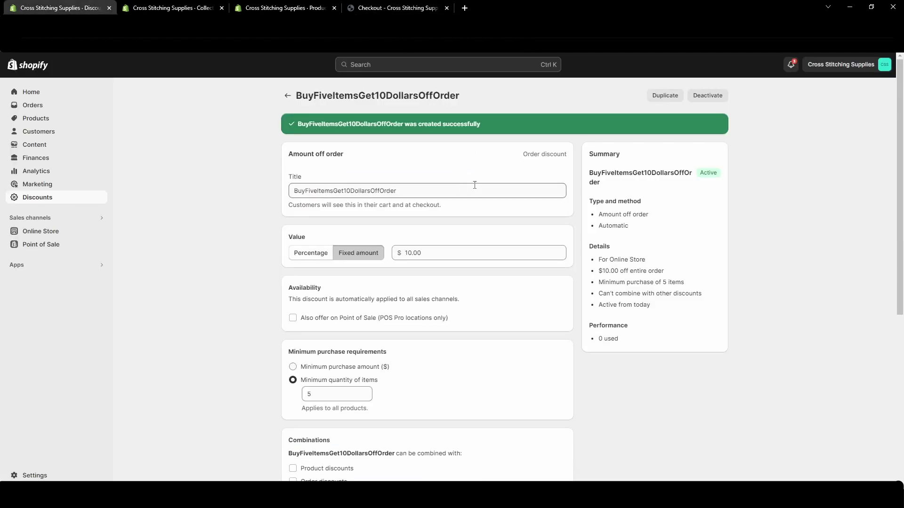